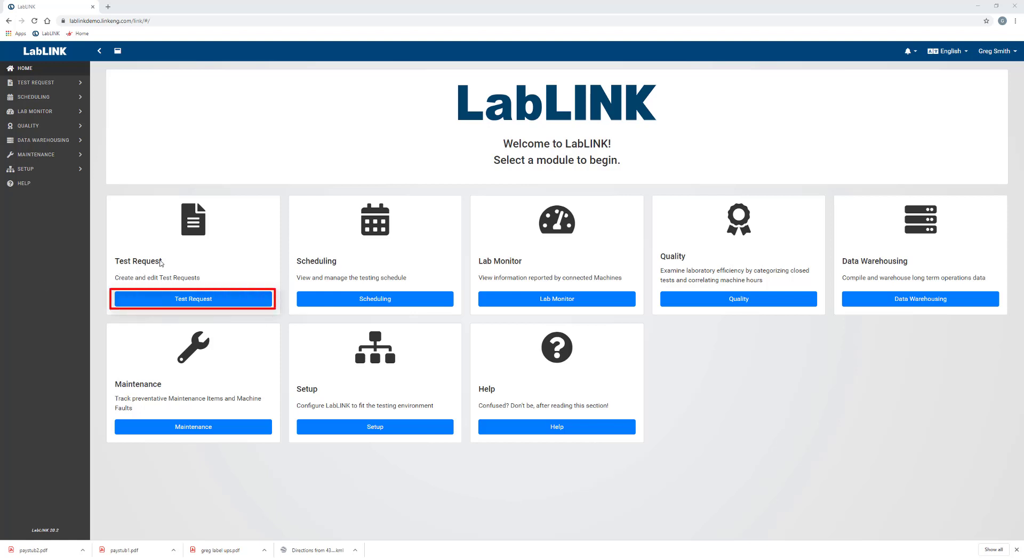
- Start a new test request in the Test Request module based on the Demo Mileage Accumulation Test procedure
left_click(171, 305)
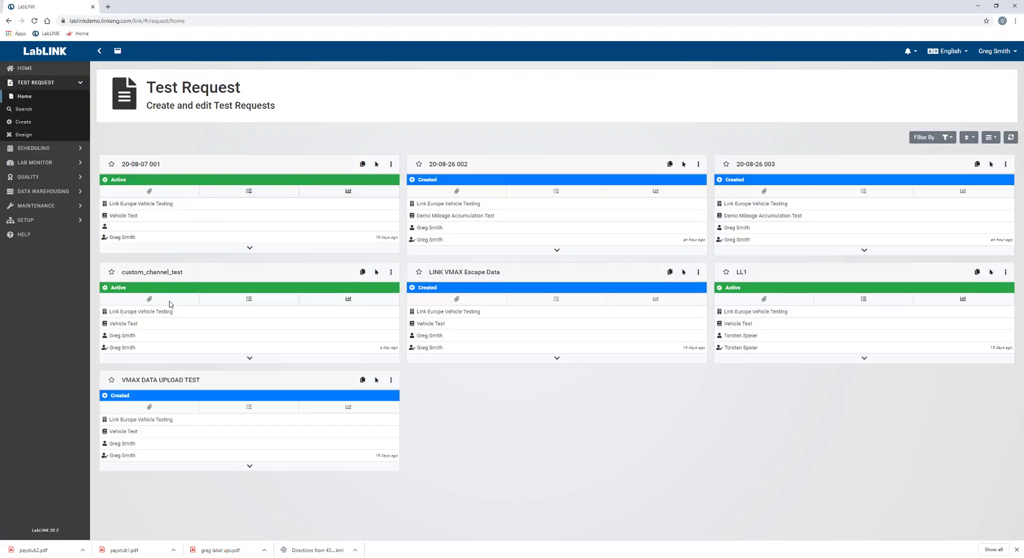
left_click(22, 126)
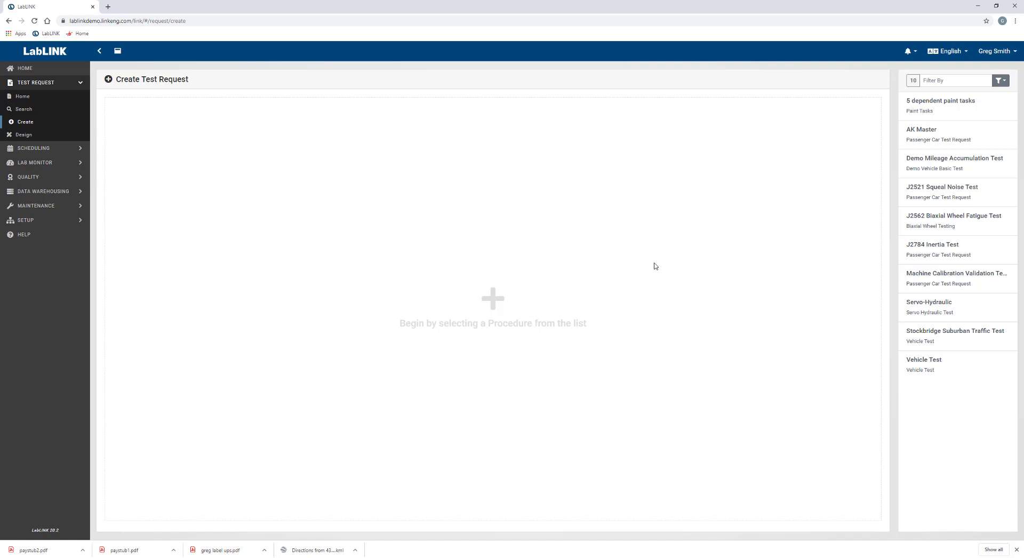
left_click(931, 163)
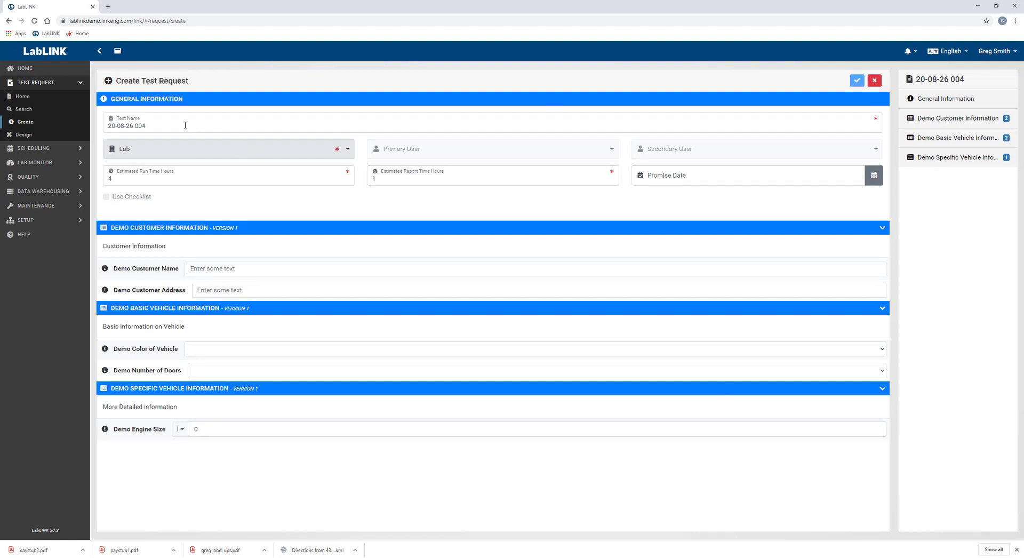
- Keep the default test name and set the lab to Link Europe Vehicle Testing
left_click_drag(109, 126, 151, 125)
left_click(151, 125)
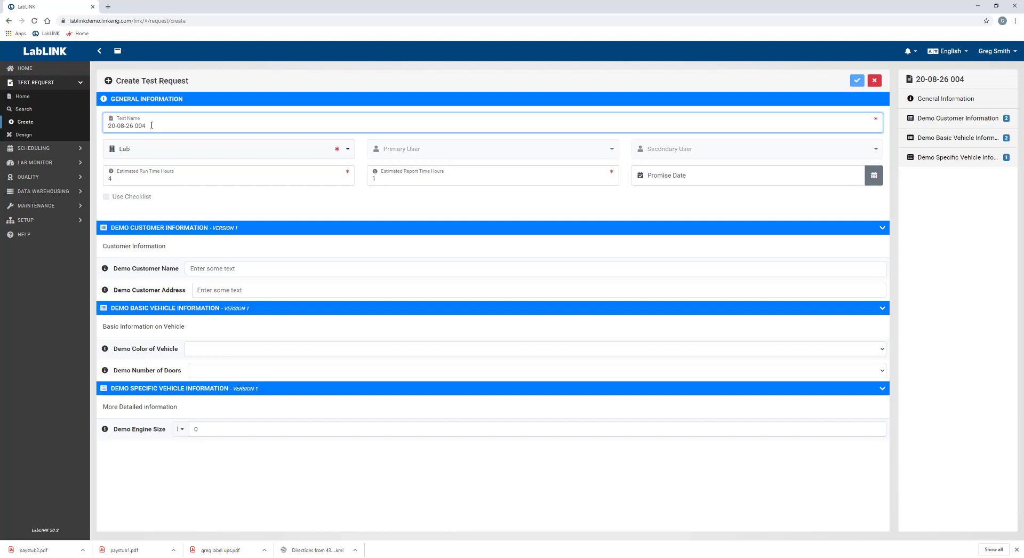
left_click(171, 153)
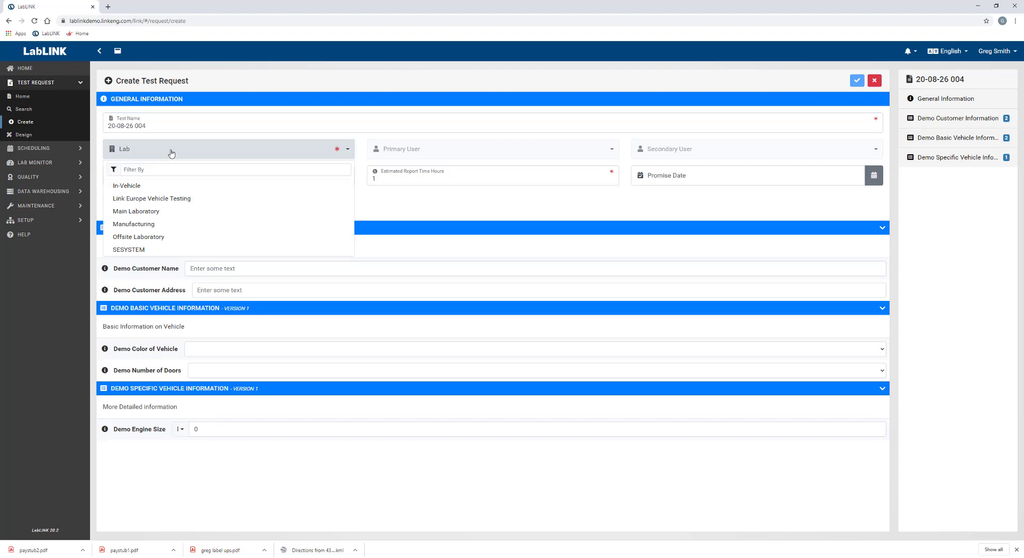
left_click(137, 199)
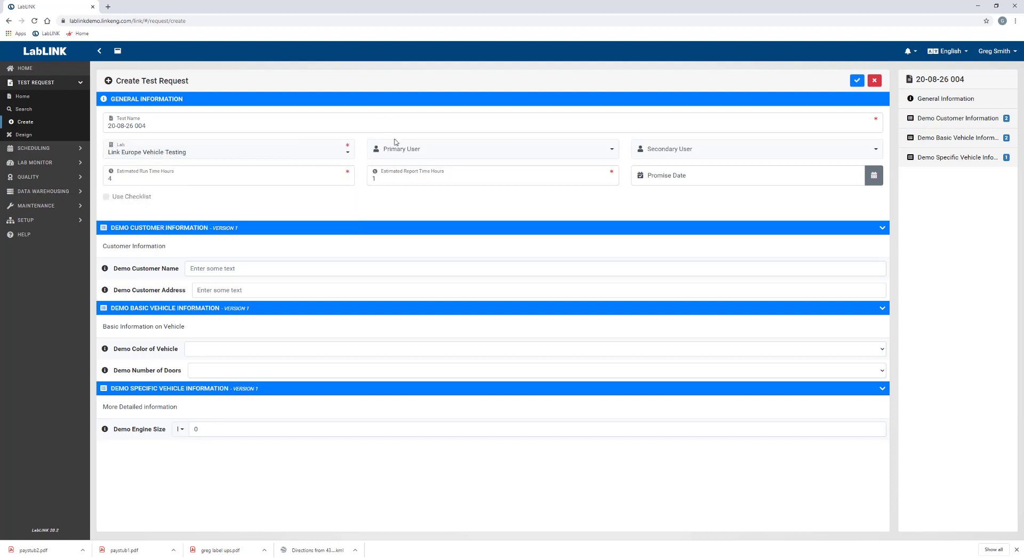
- Assign the first listed person as the primary user and the second listed person as the secondary user
left_click(418, 156)
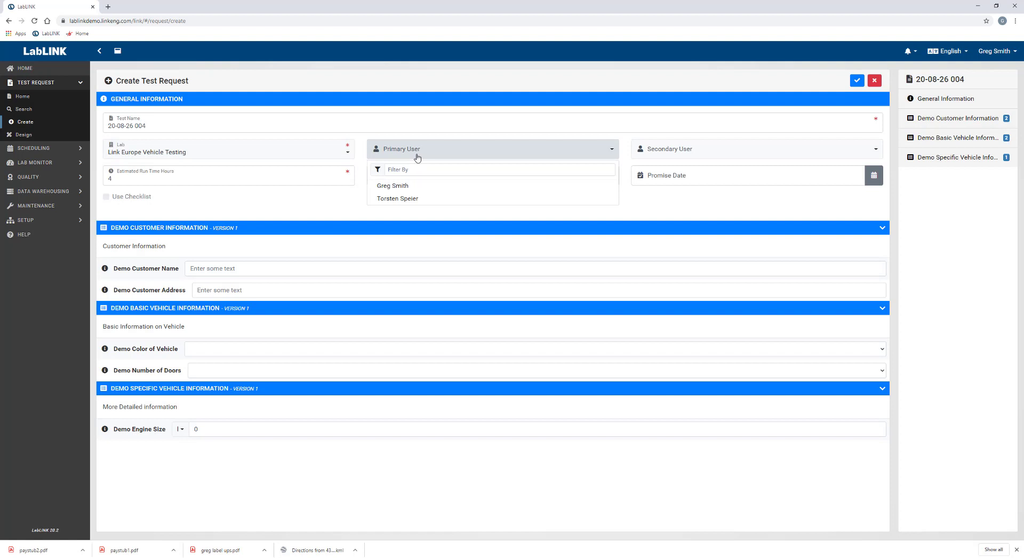
left_click(387, 186)
left_click(678, 156)
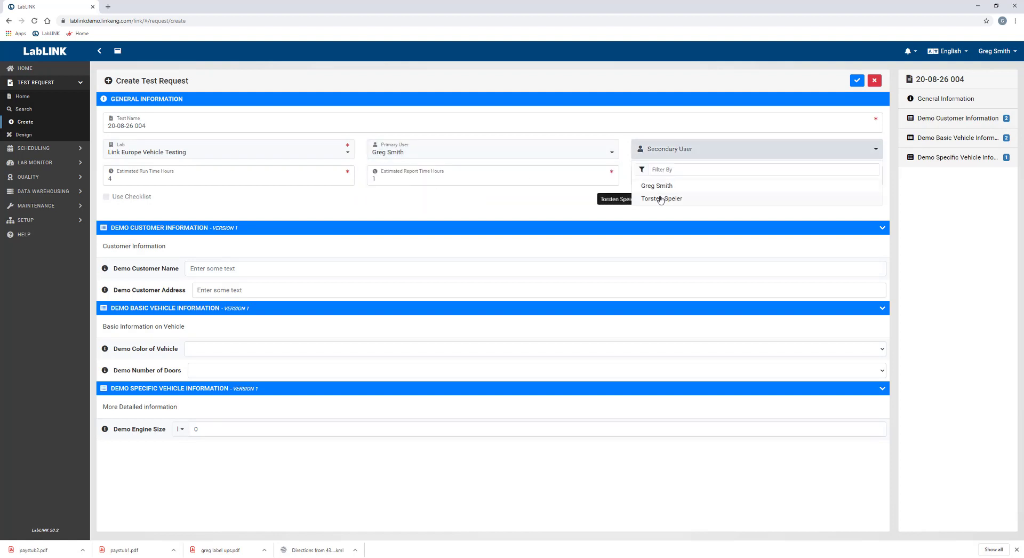
left_click(658, 198)
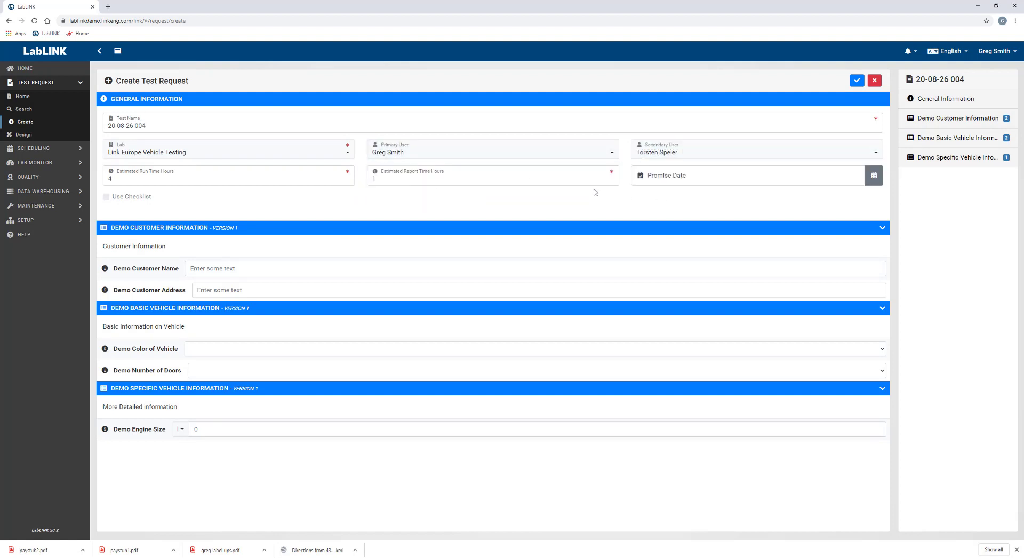
- Set the estimated run time to 6 hours and the estimated report time to 2.5 hours
left_click(134, 181)
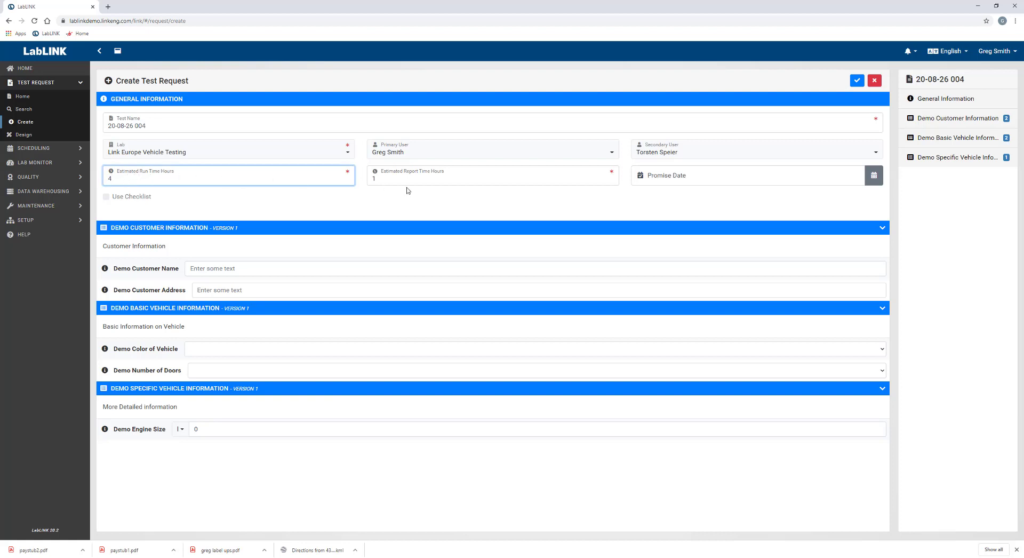
key("BackSpace")
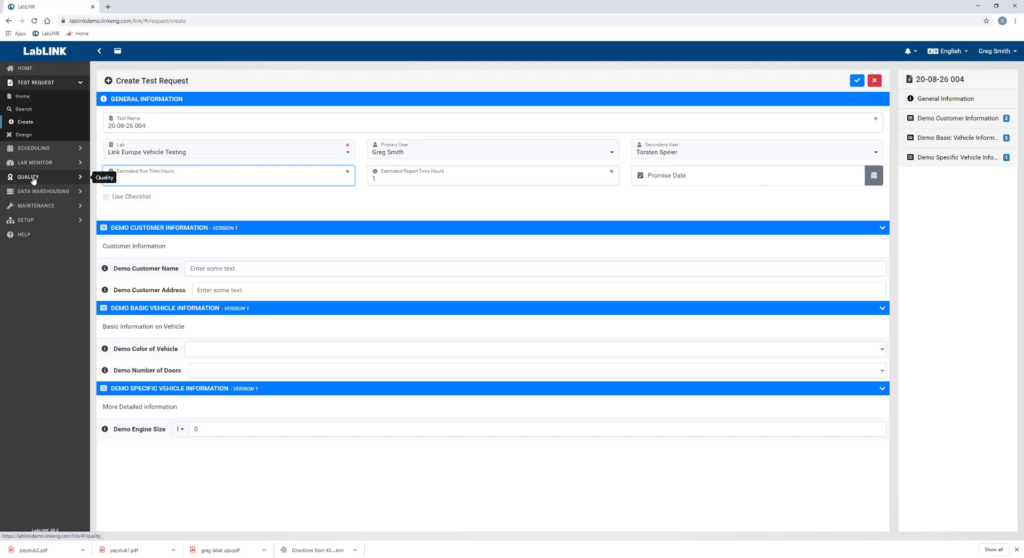
type("6")
key("Tab")
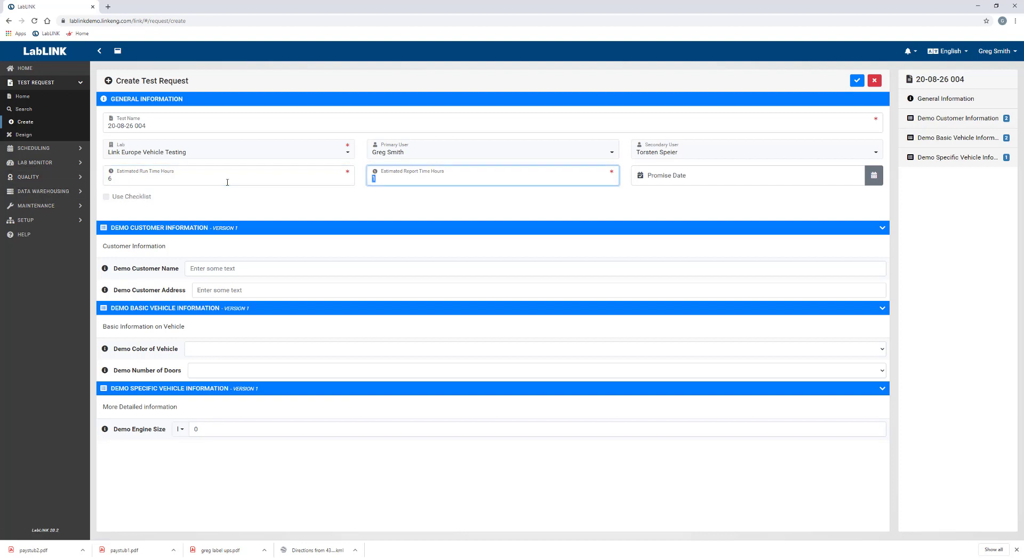
type("2.5")
key("Tab")
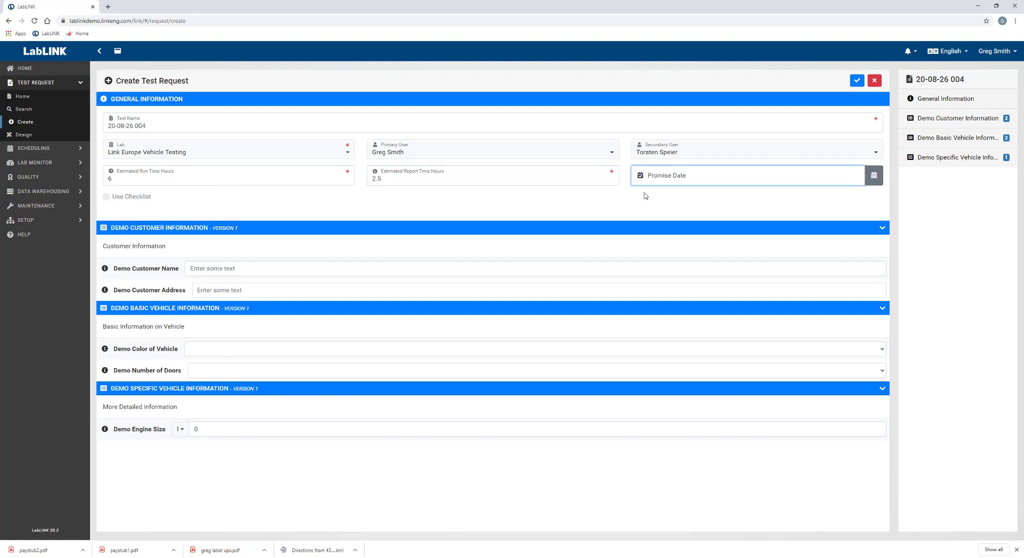
- Set the promise date to 2020-09-25
left_click(666, 178)
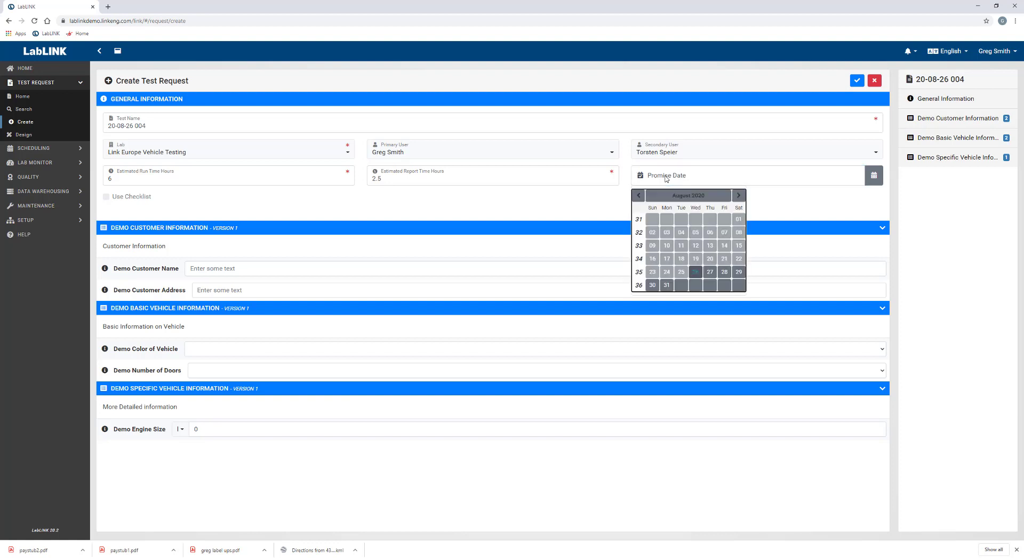
left_click(740, 198)
left_click(725, 258)
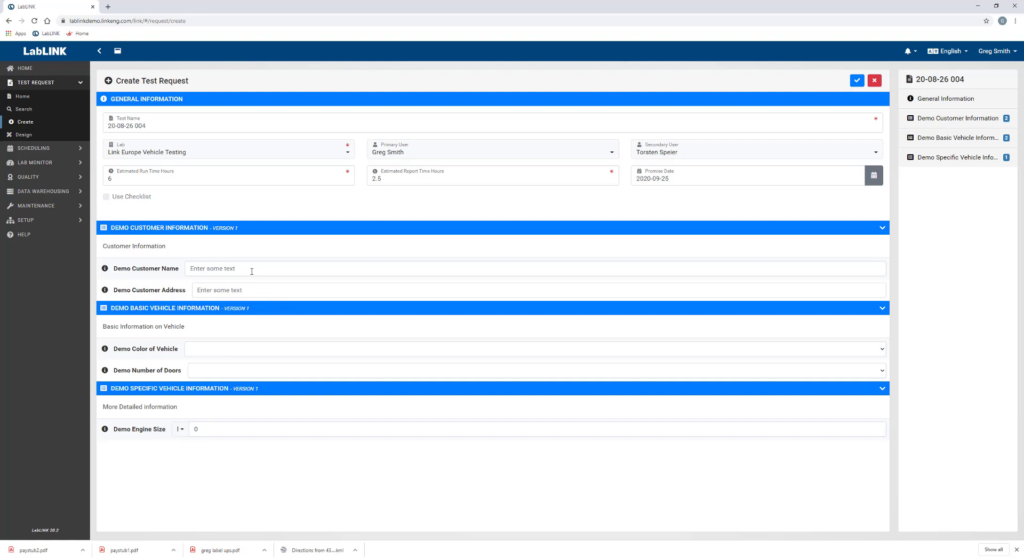
- Fill in the customer's name and the customer's address in the Demo Customer Information section
left_click(228, 270)
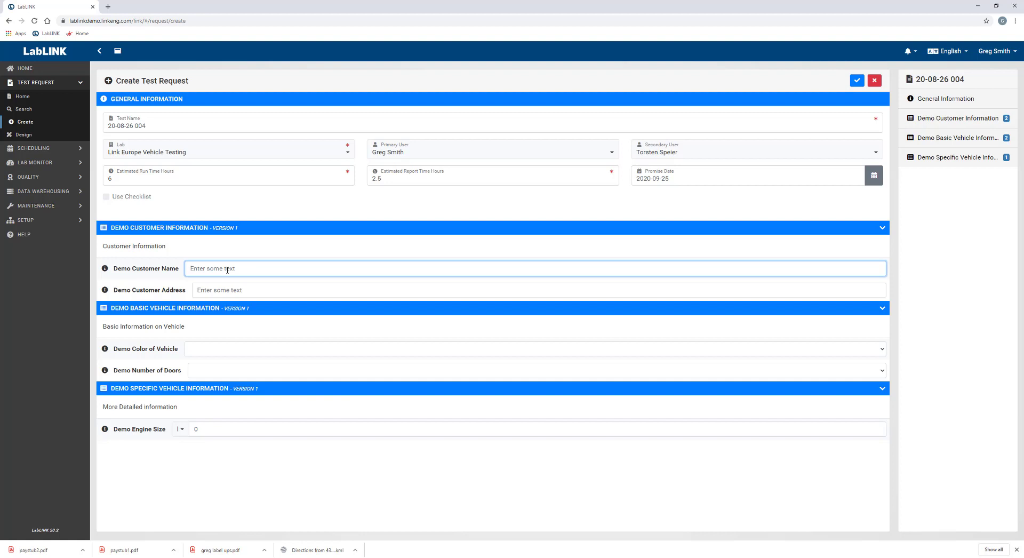
type("Customer Name")
key("Tab")
type("12345 Addre")
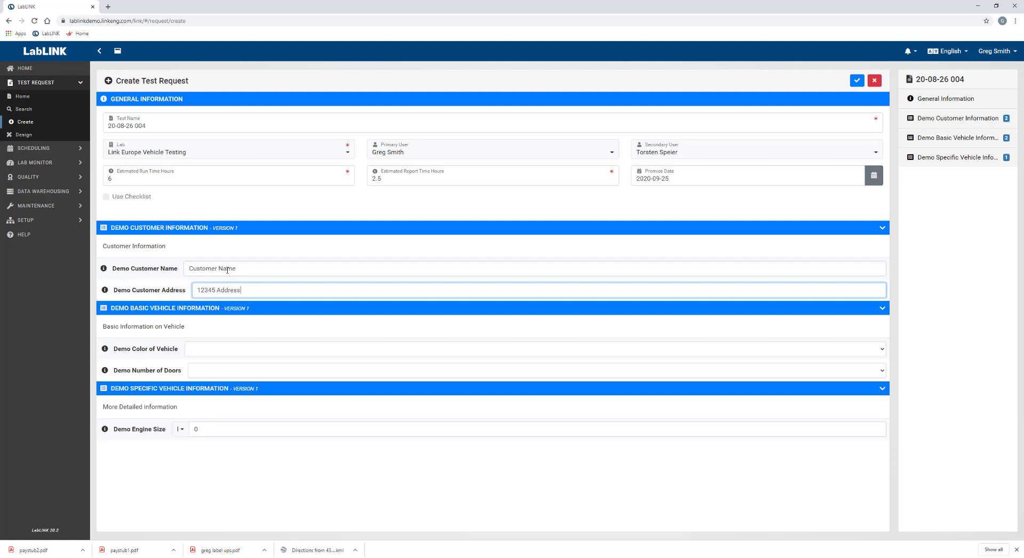
type("ss Road")
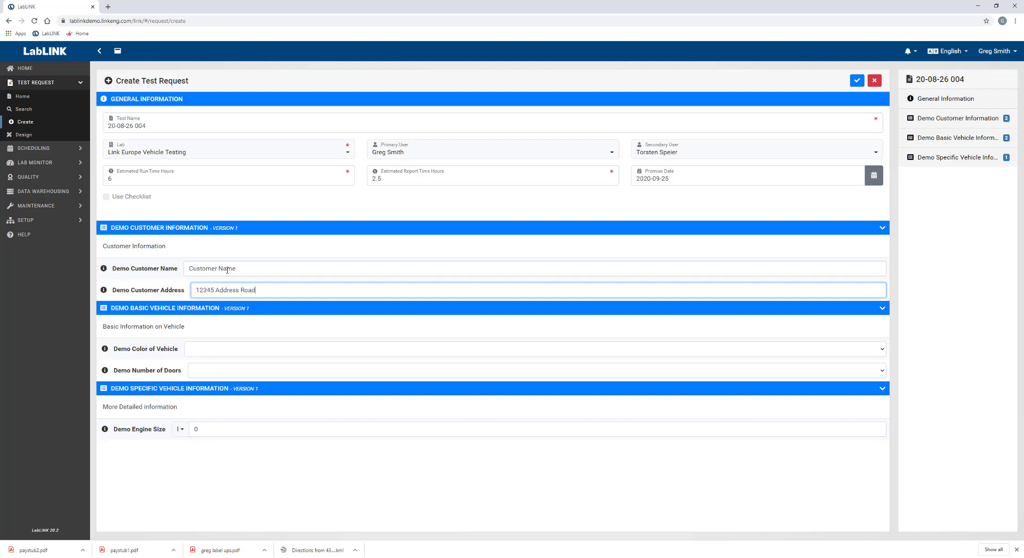
key("Tab")
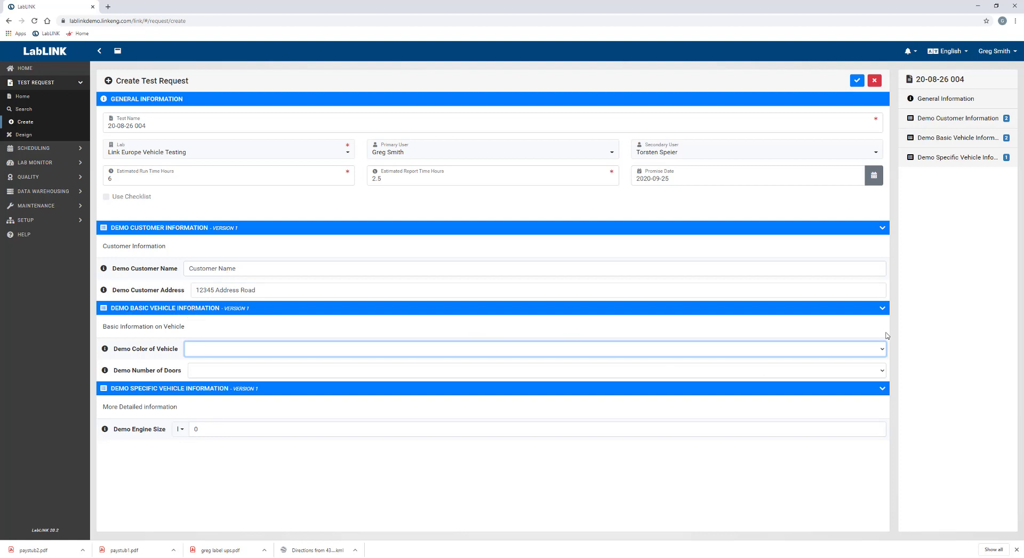
- Set the vehicle color to Yellow and the number of doors to 2 in the basic vehicle information
left_click(882, 351)
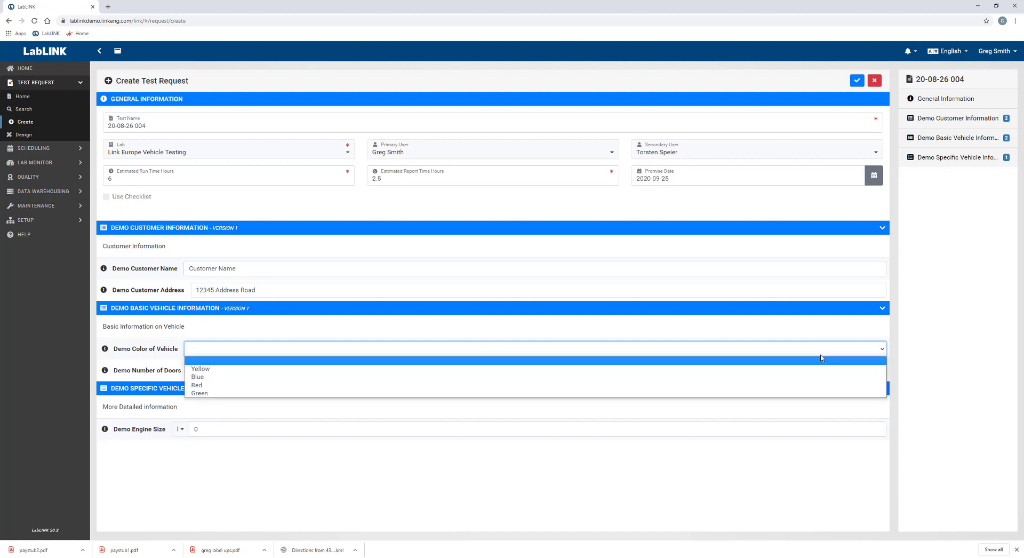
left_click(288, 371)
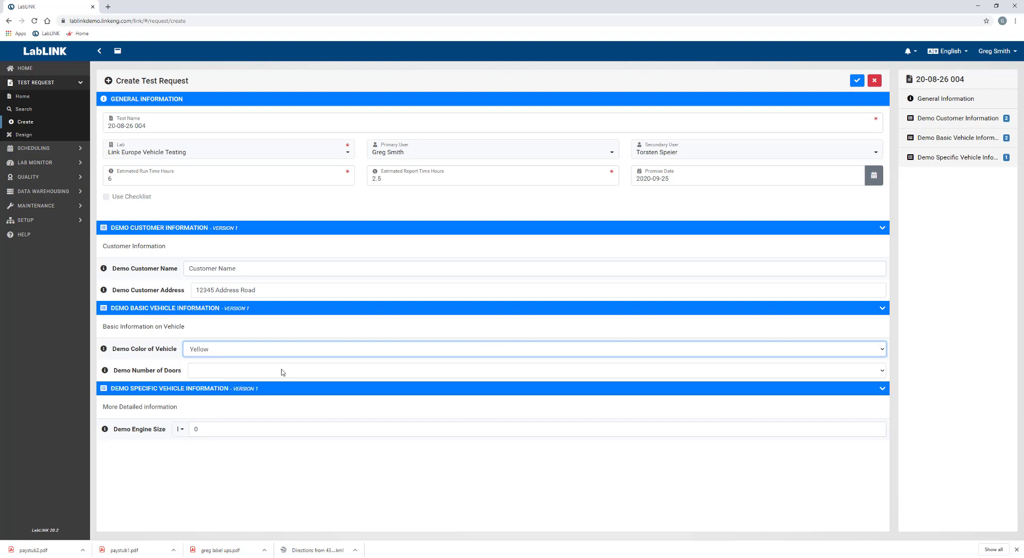
left_click(878, 375)
left_click(205, 402)
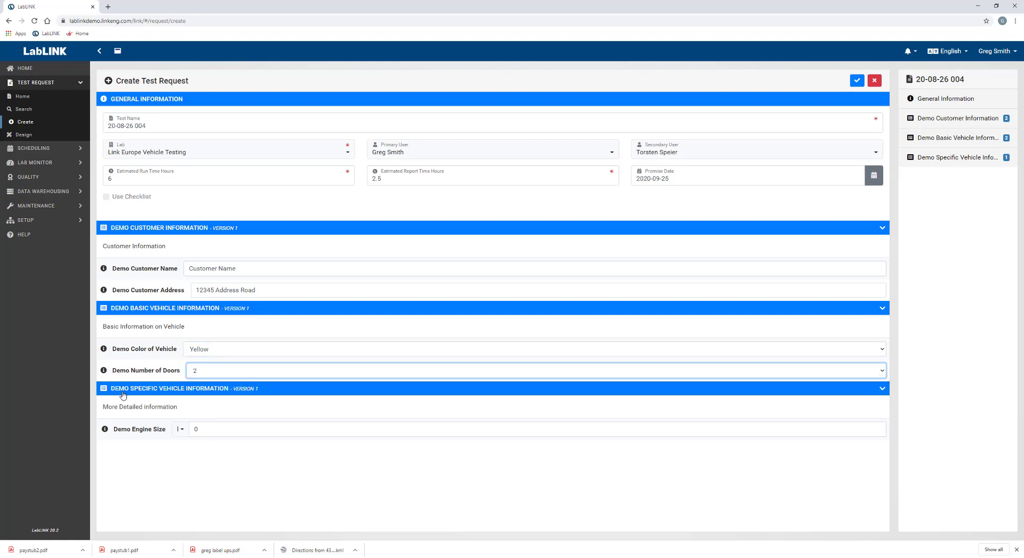
- Enter a demo engine size of 5.7 with litres (l) as the unit
left_click(198, 430)
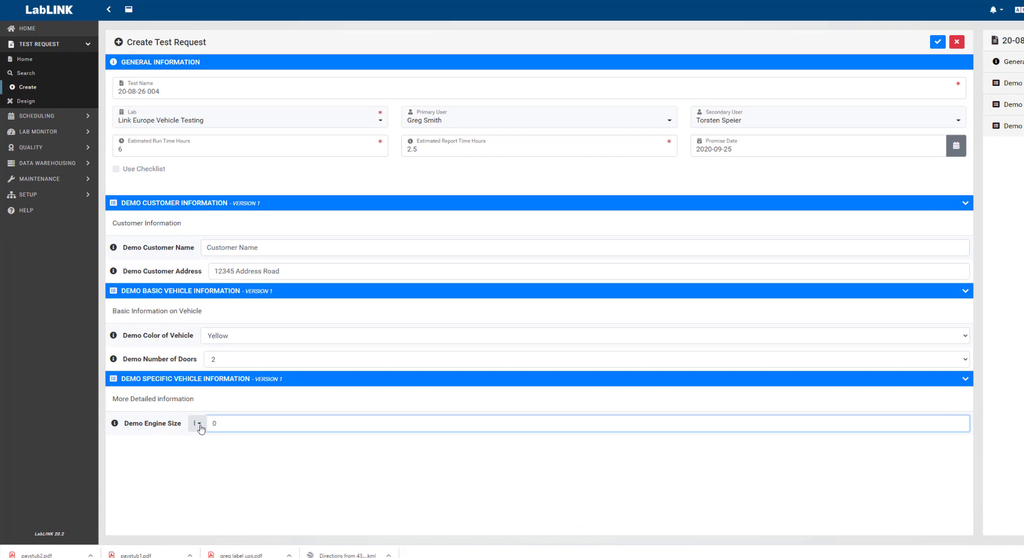
left_click(181, 429)
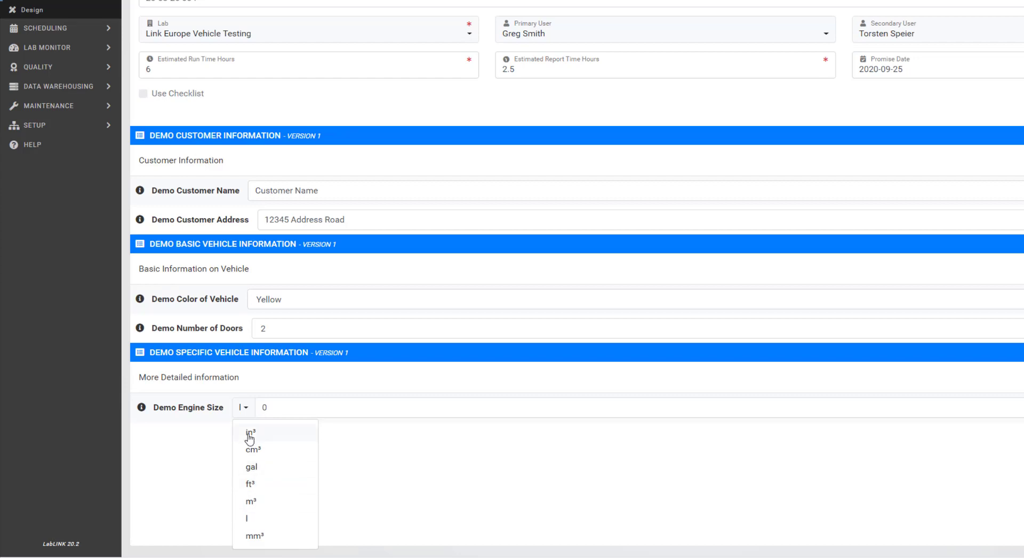
left_click(251, 520)
left_click(277, 412)
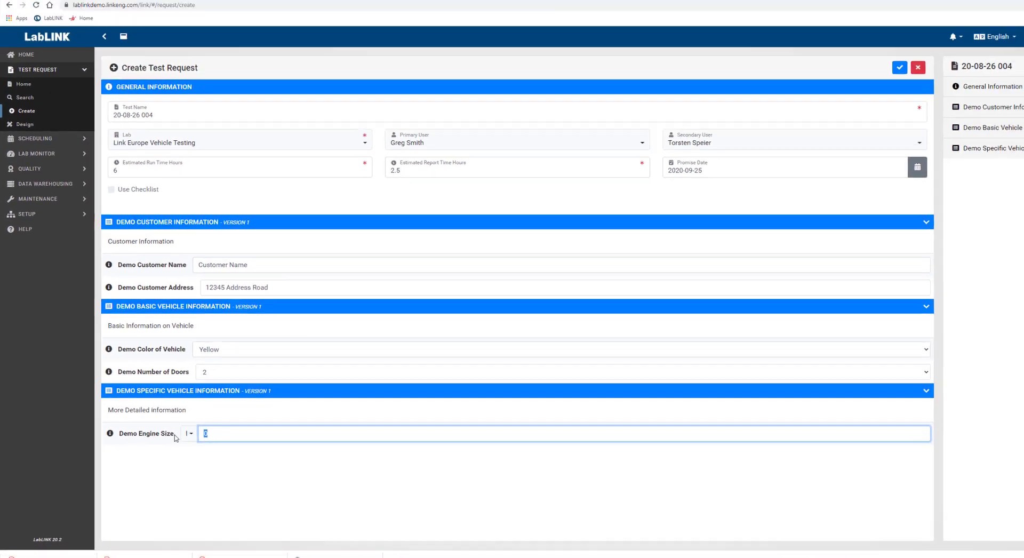
type("5.7")
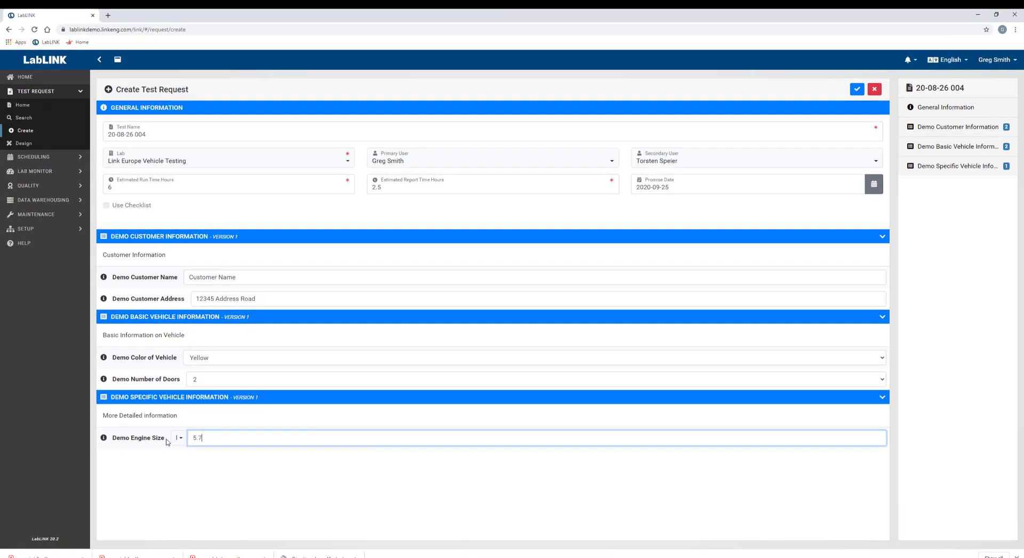
left_click(167, 441)
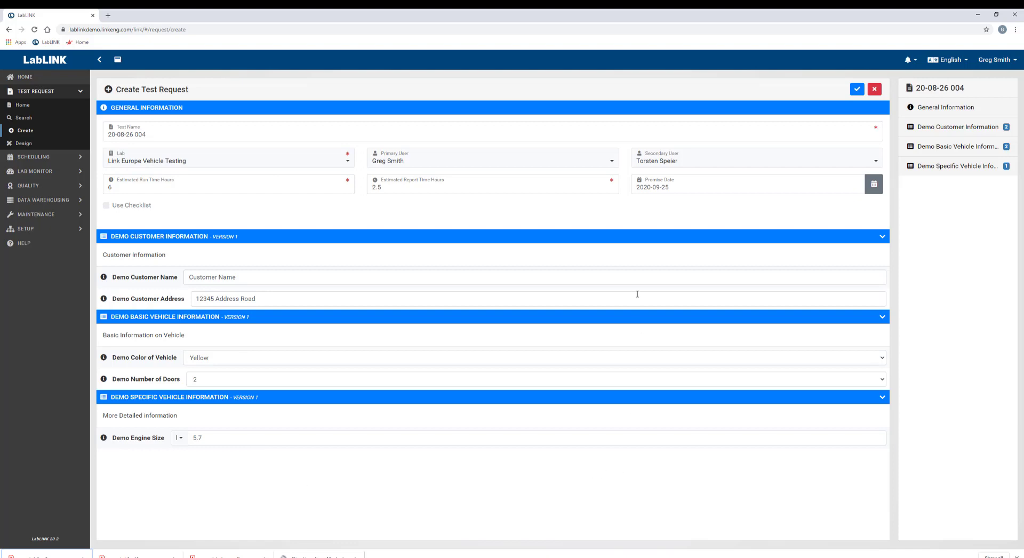
- Submit the completed test request 20-08-26 004 and confirm its creation
left_click(857, 92)
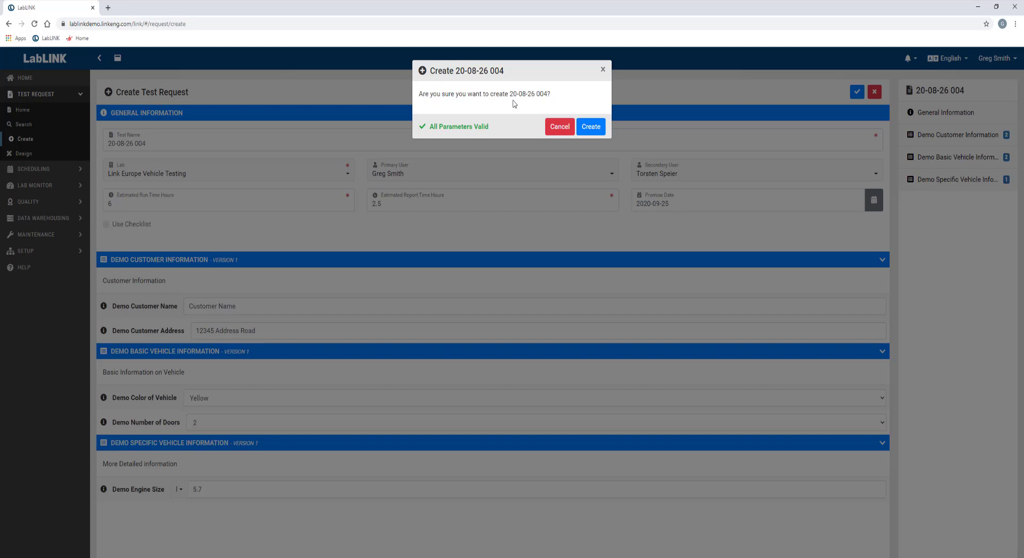
left_click(591, 132)
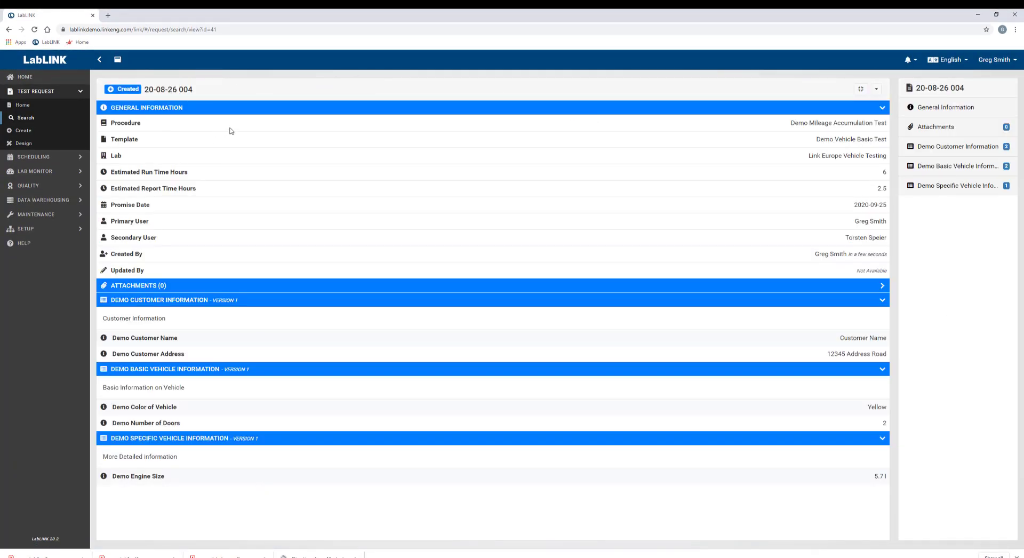
- Review the available request states for the new test request and close the state dialog without saving
left_click(877, 89)
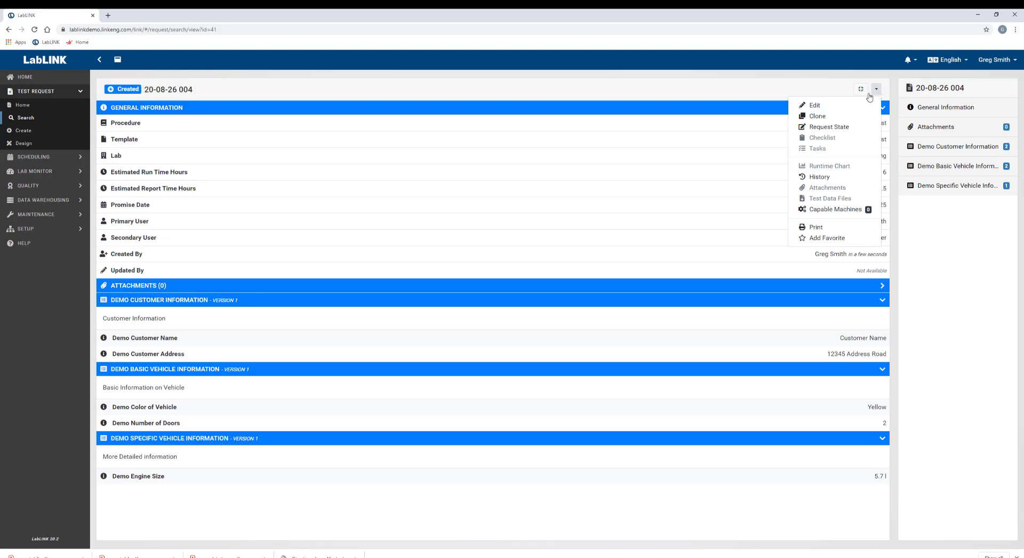
left_click(835, 127)
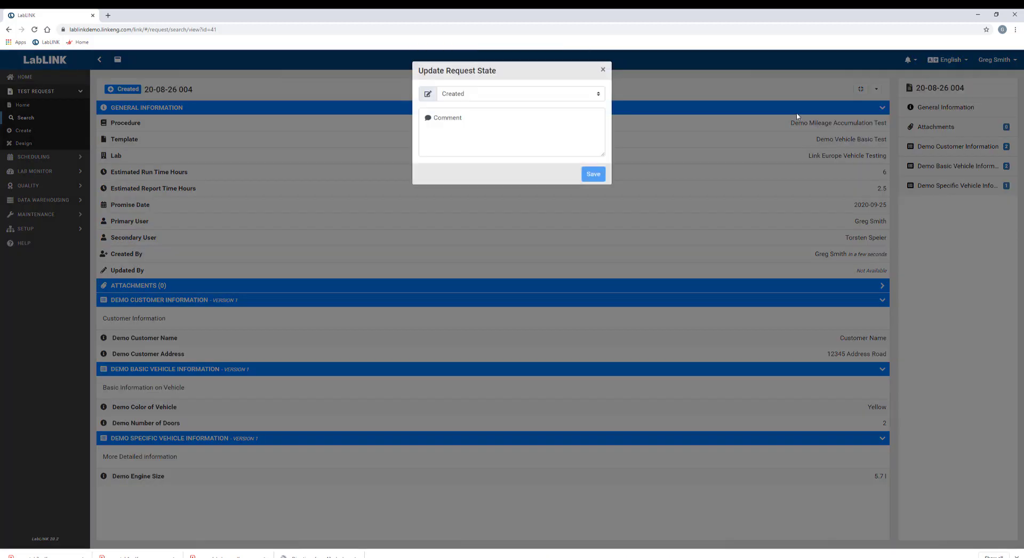
left_click(597, 95)
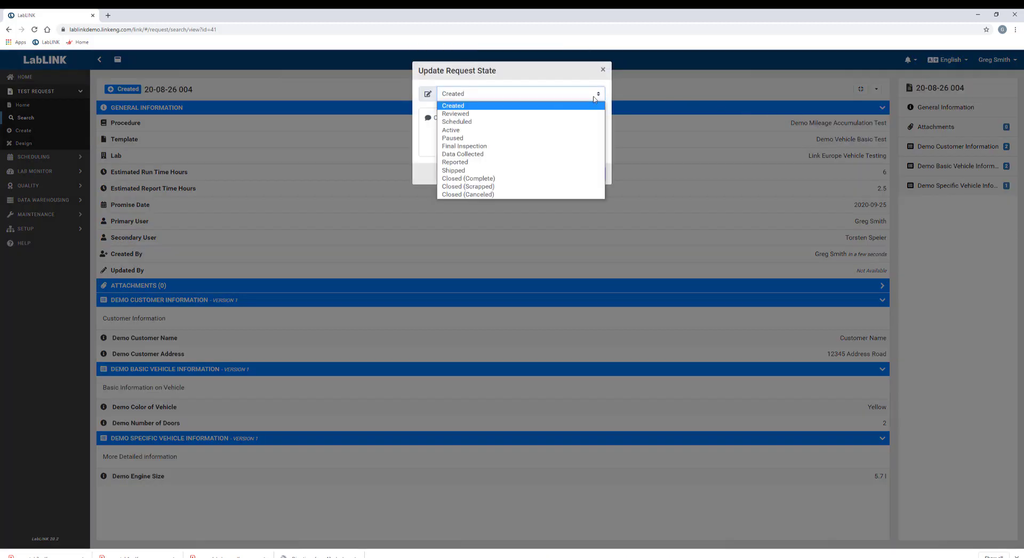
left_click(485, 106)
left_click(602, 71)
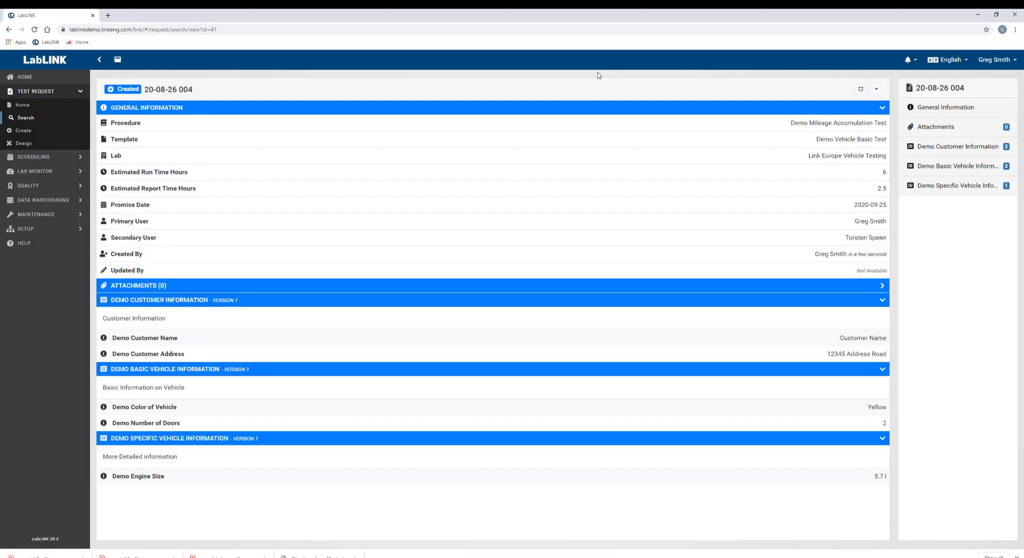
- Return to the Test Request overview and check the exact timestamp on the 20-08-26 004 card
left_click(35, 95)
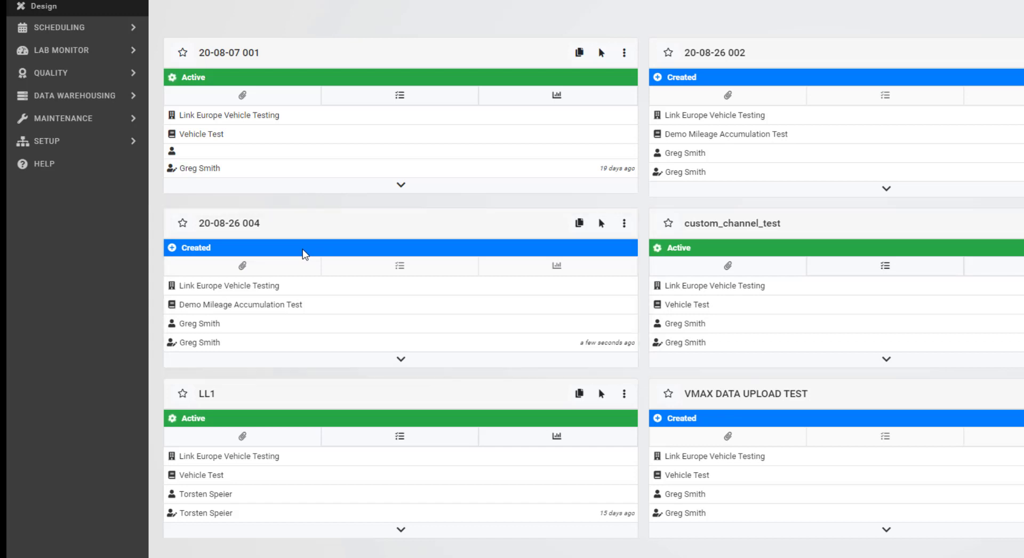
mouse_move(614, 346)
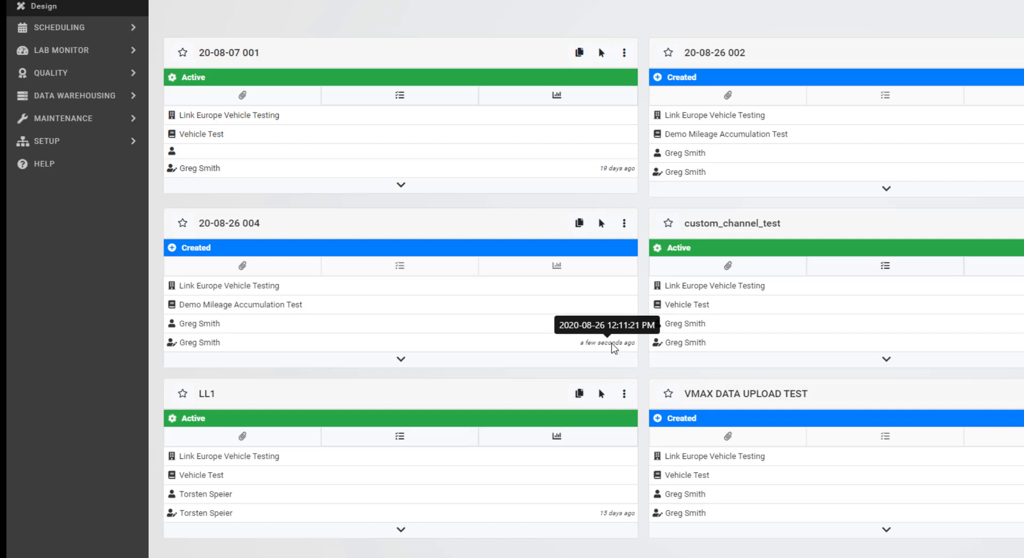